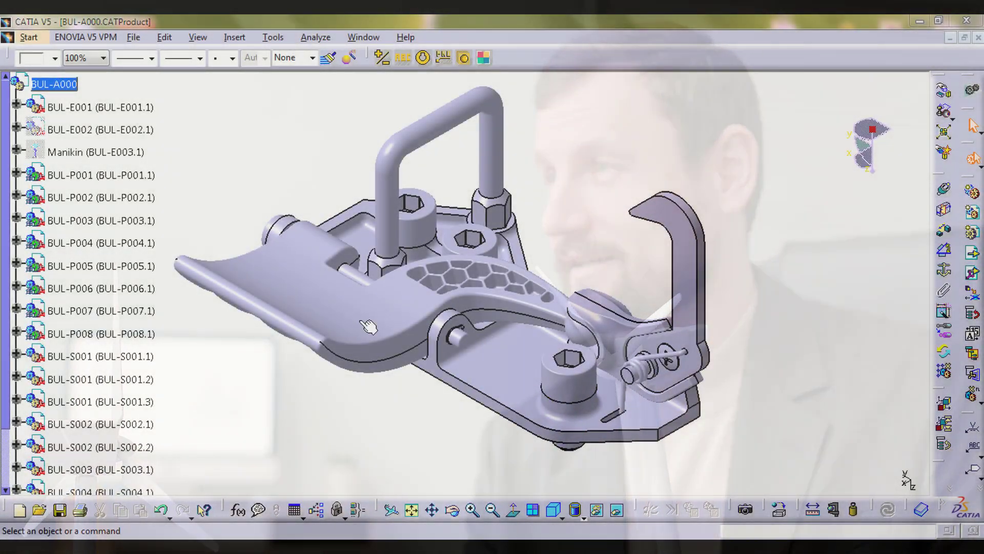
Color the lever BUL-P006 orange and the U-shaped handle BUL-P001 magenta
left_click(369, 326)
left_click(39, 130)
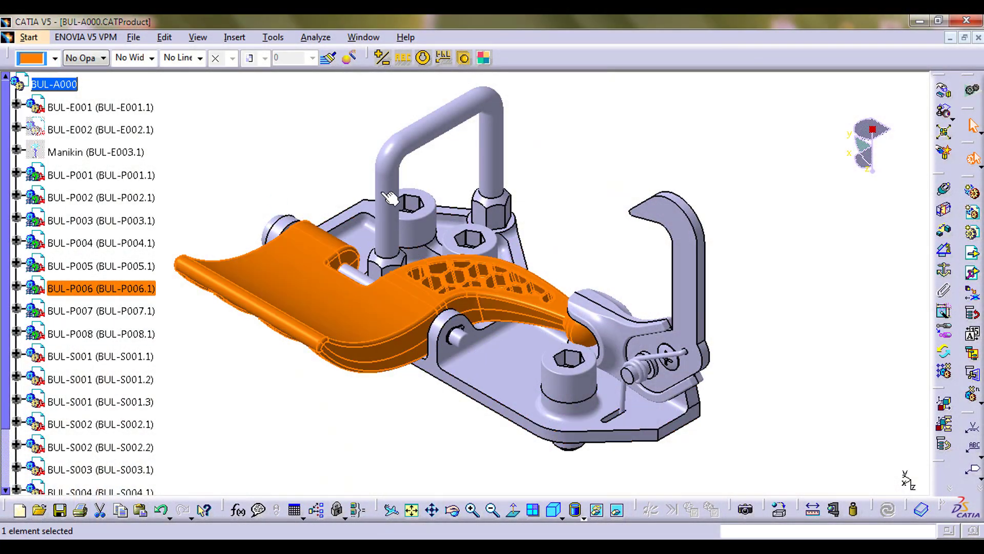
left_click(55, 58)
left_click(39, 163)
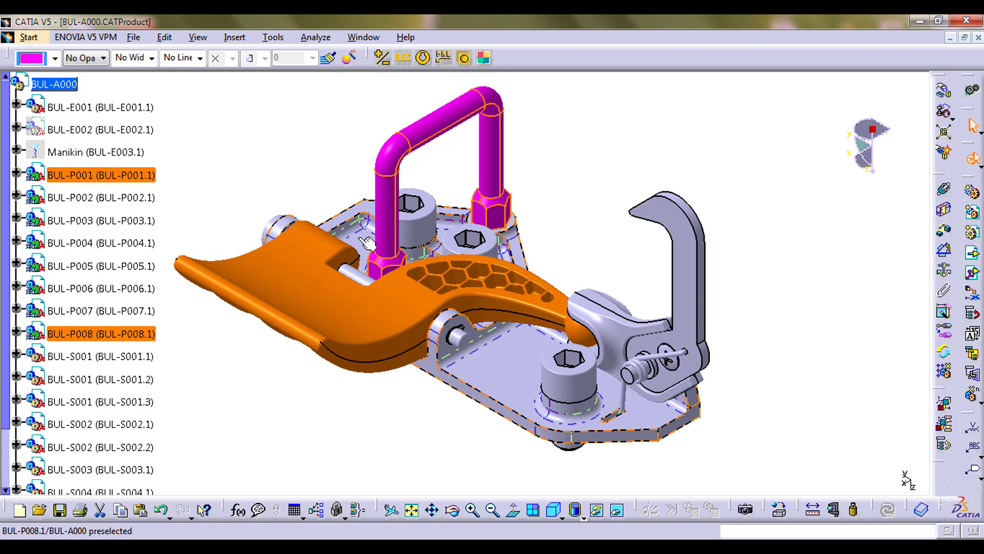
Color the base plate BUL-P008 green and part BUL-P003 cyan, and assign another basic color to the hook BUL-P002
left_click(50, 58)
left_click(38, 241)
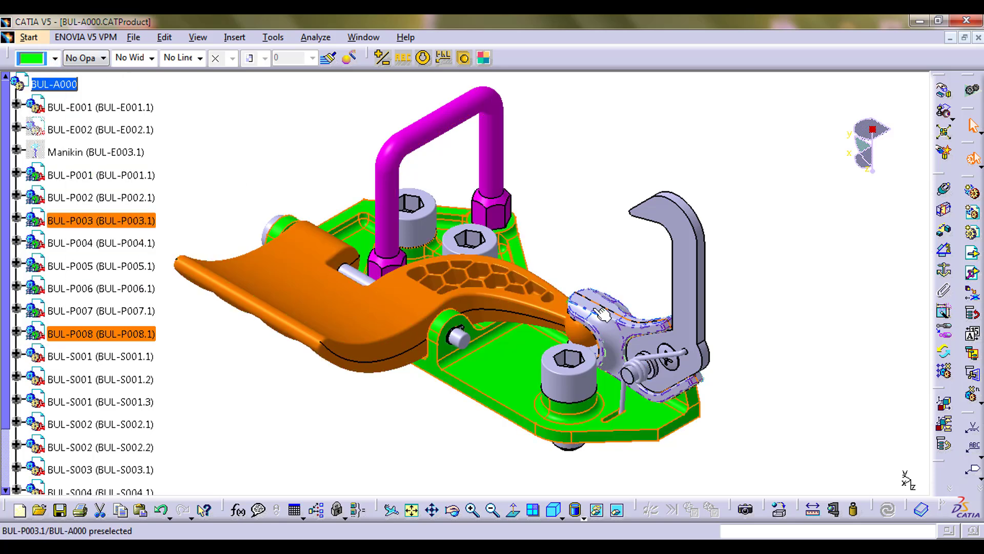
left_click(55, 57)
left_click(39, 222)
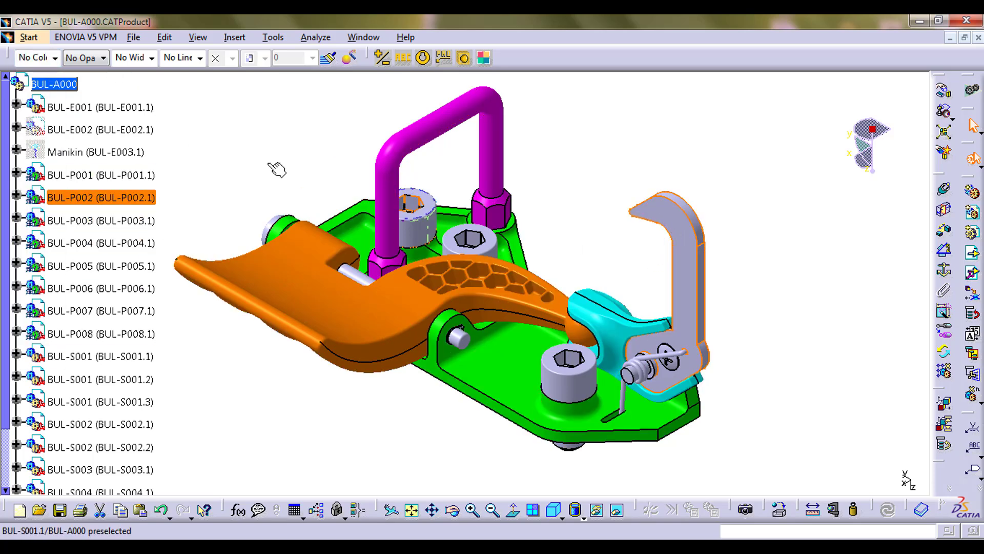
left_click(55, 57)
left_click(39, 114)
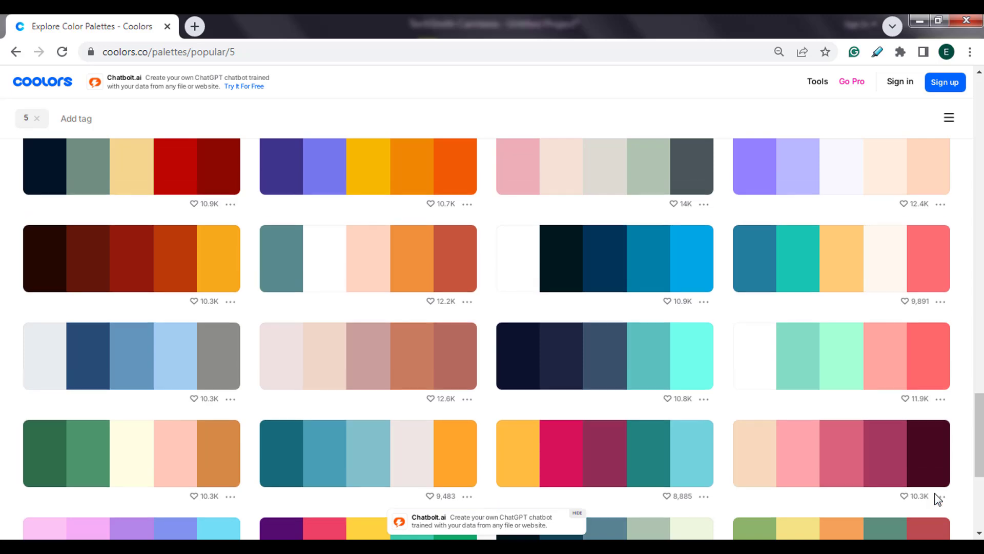
Browse the popular five-color palettes on the Coolors website
scroll(934, 494, "up", 8)
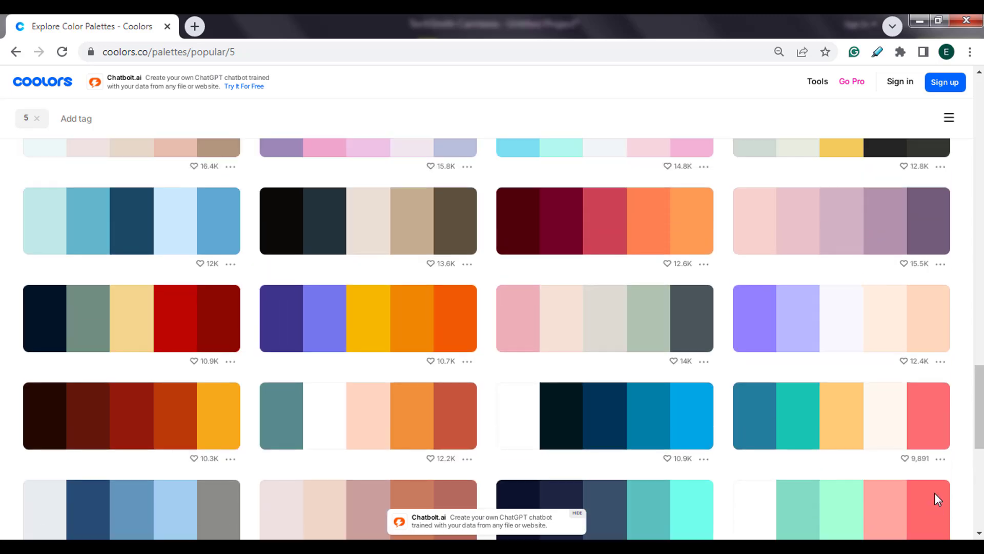
scroll(934, 494, "up", 15)
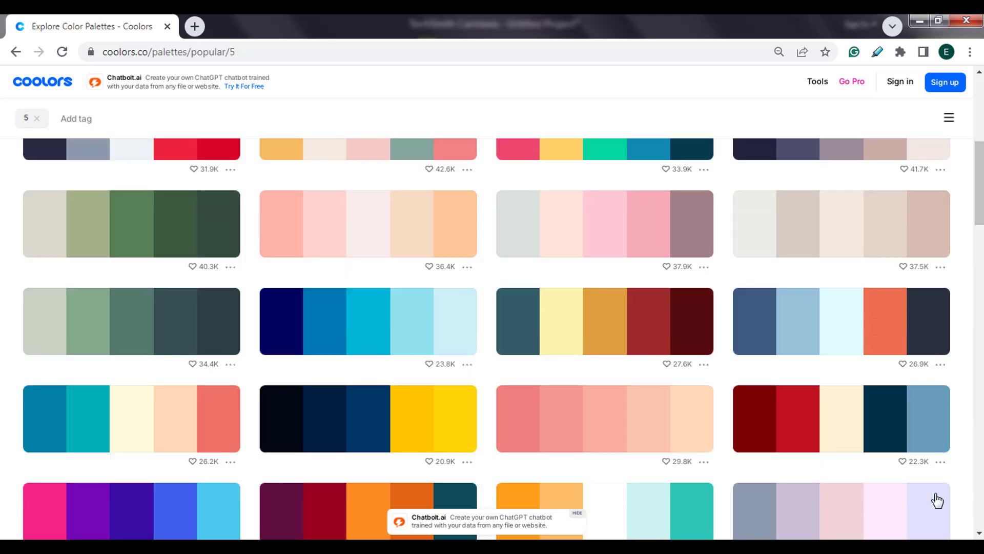
scroll(935, 494, "up", 6)
left_click(931, 491)
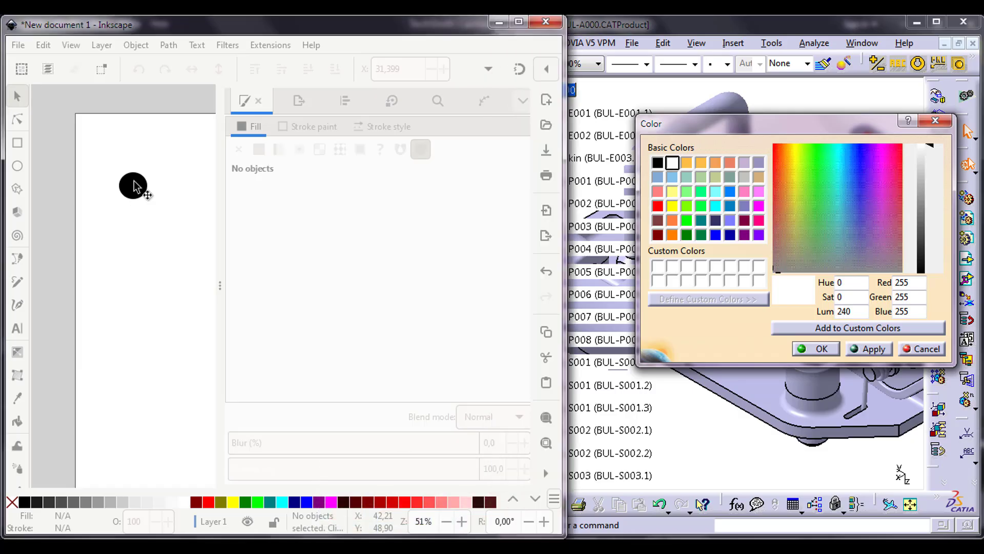
In Inkscape, fill the black circle with the copied palette color code
left_click(134, 182)
double_click(506, 385)
key("ctrl+v")
Copy the circle's red 38 and green 70 values into CATIA's color definition and confirm the palette's custom colors
double_click(485, 205)
key("ctrl+c")
double_click(903, 282)
key("ctrl+v")
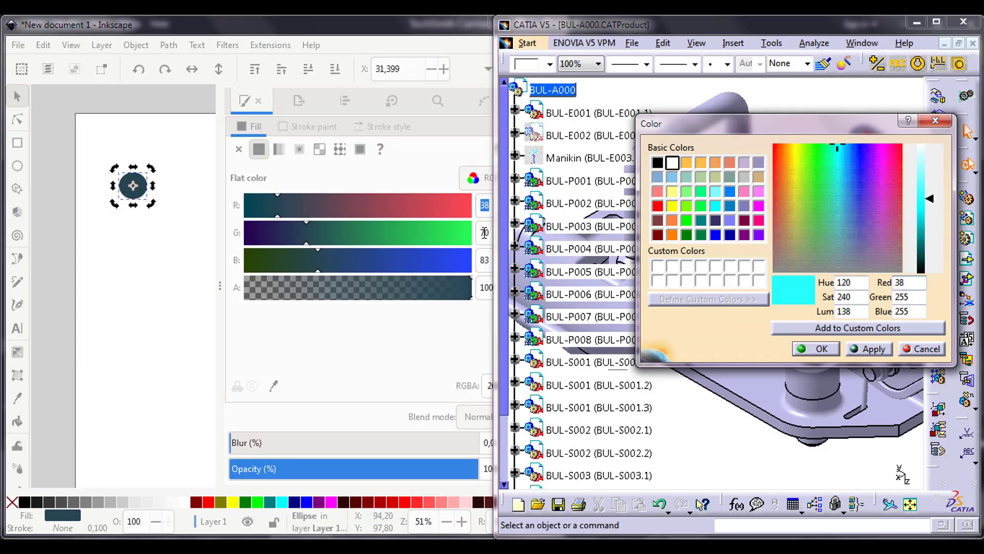
double_click(485, 232)
double_click(903, 297)
type("70")
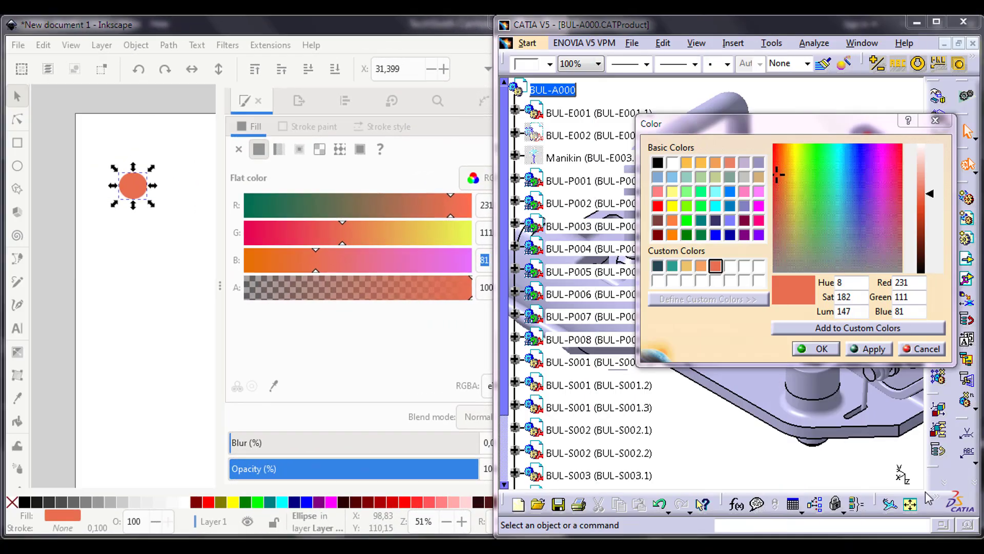
left_click(816, 348)
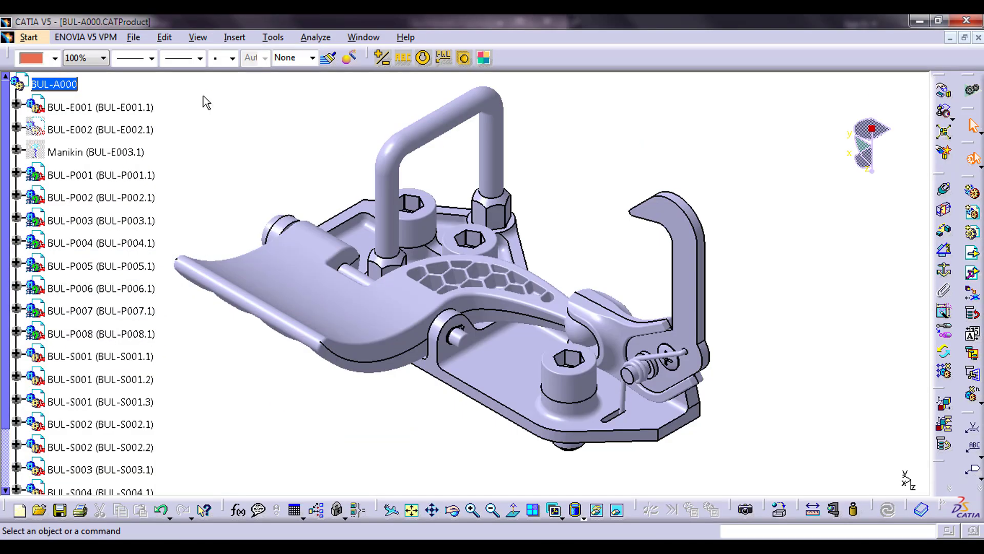
Apply the custom dark blue-green color to the handle BUL-P001 and the custom teal to the base plate BUL-P008
left_click(56, 58)
left_click(79, 176)
left_click(55, 57)
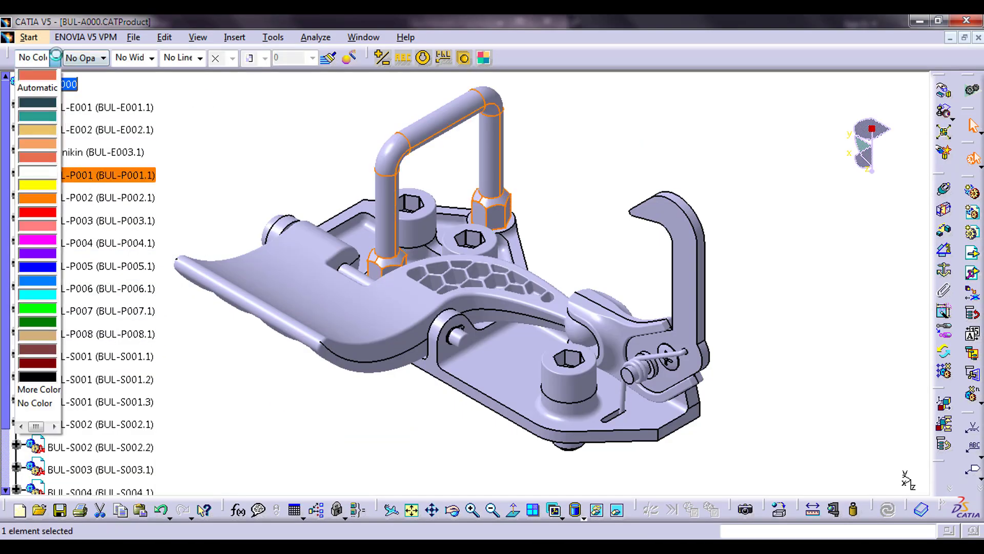
left_click(38, 104)
left_click(86, 198)
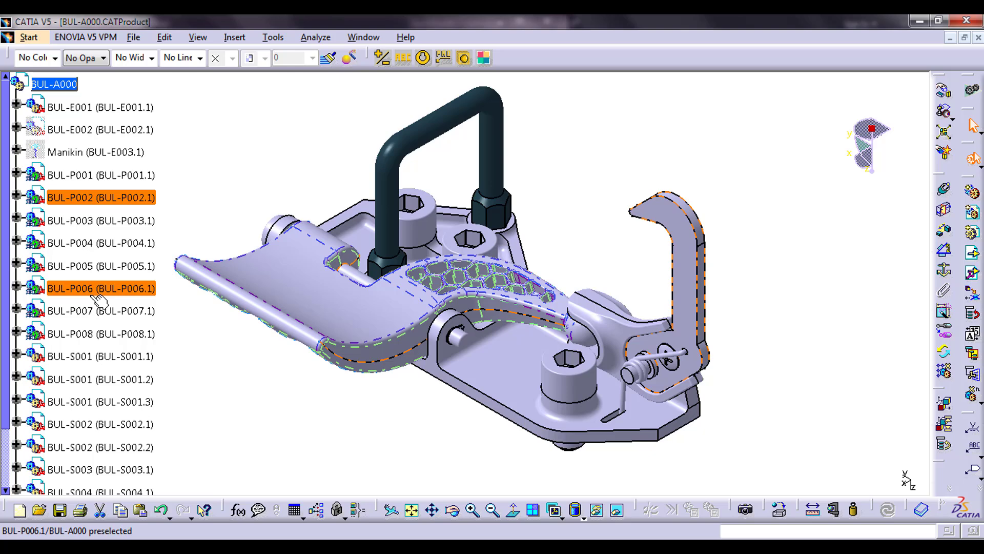
left_click(87, 333)
left_click(55, 57)
left_click(36, 117)
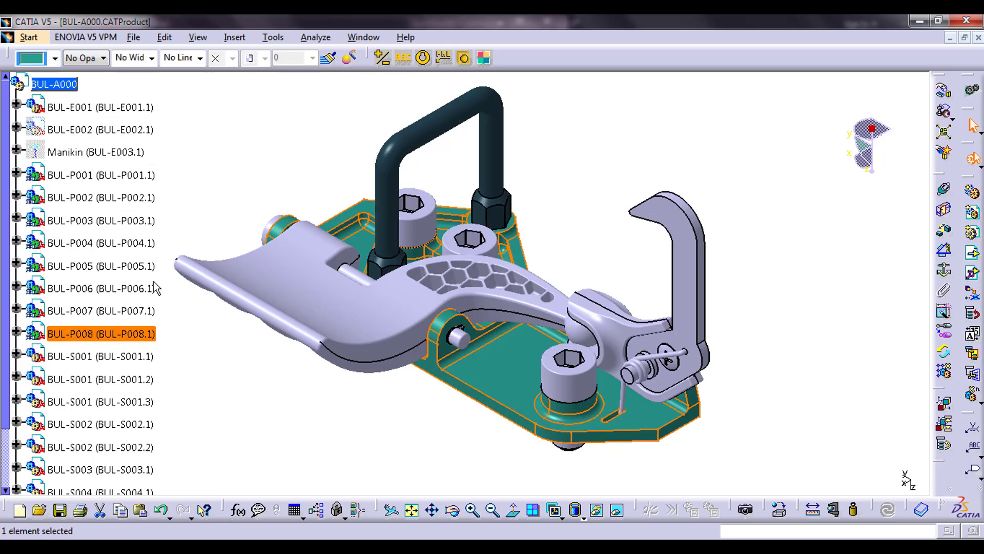
Apply the custom sand yellow to the hook BUL-P002 and the custom light orange to part BUL-P003
left_click(85, 198)
left_click(54, 57)
left_click(37, 130)
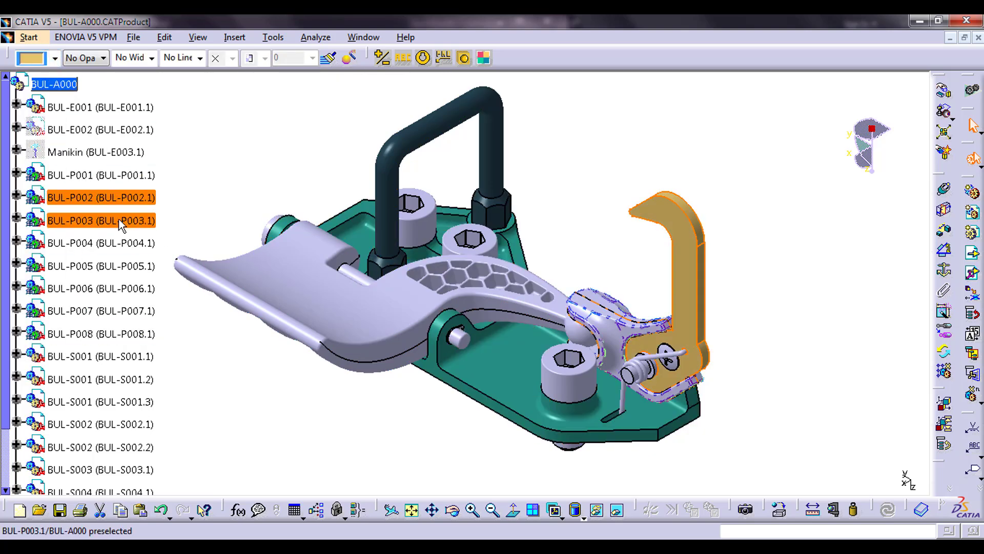
left_click(54, 59)
left_click(37, 157)
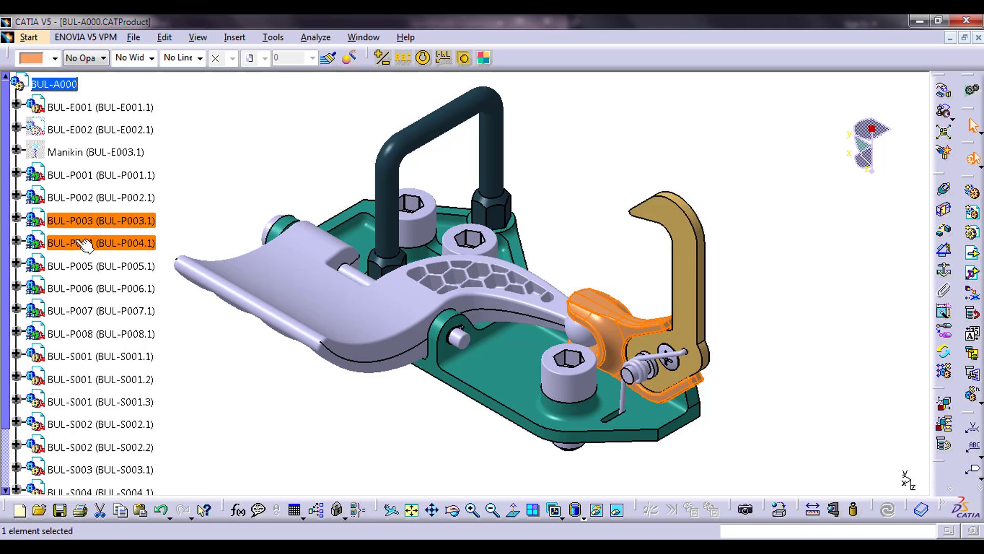
Apply the custom red-orange color to the lever BUL-P006 and clear the selection
left_click(85, 288)
left_click(54, 57)
left_click(37, 157)
left_click(248, 144)
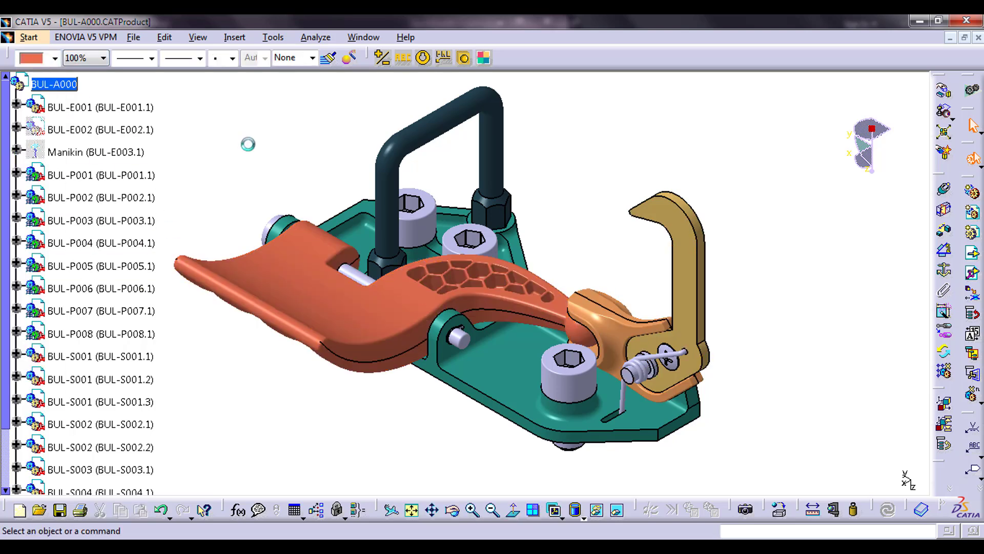
Recolor the base plate BUL-P008 with the custom dark blue-green and assign a different color to the handle BUL-P001
left_click(354, 218)
left_click(55, 58)
left_click(41, 106)
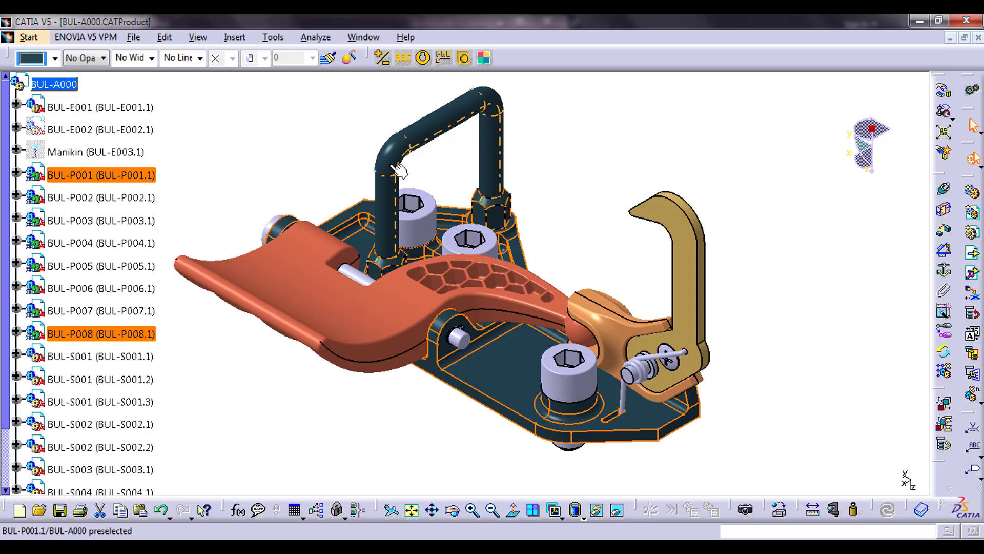
left_click(396, 169)
left_click(55, 57)
left_click(37, 267)
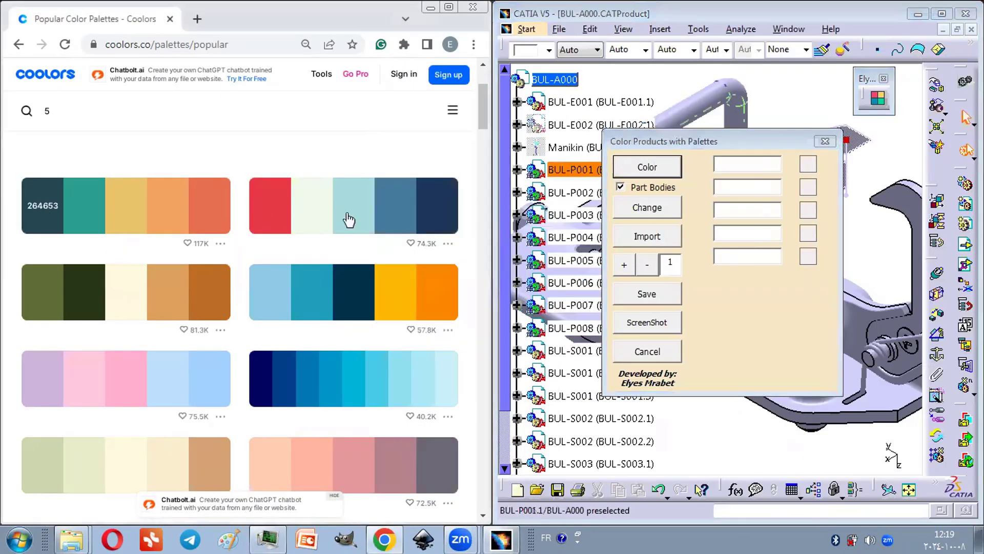
Enter the Coolors palette codes 264653, 2a9d8f and e9c46a as the macro's first three colors
left_click(725, 164)
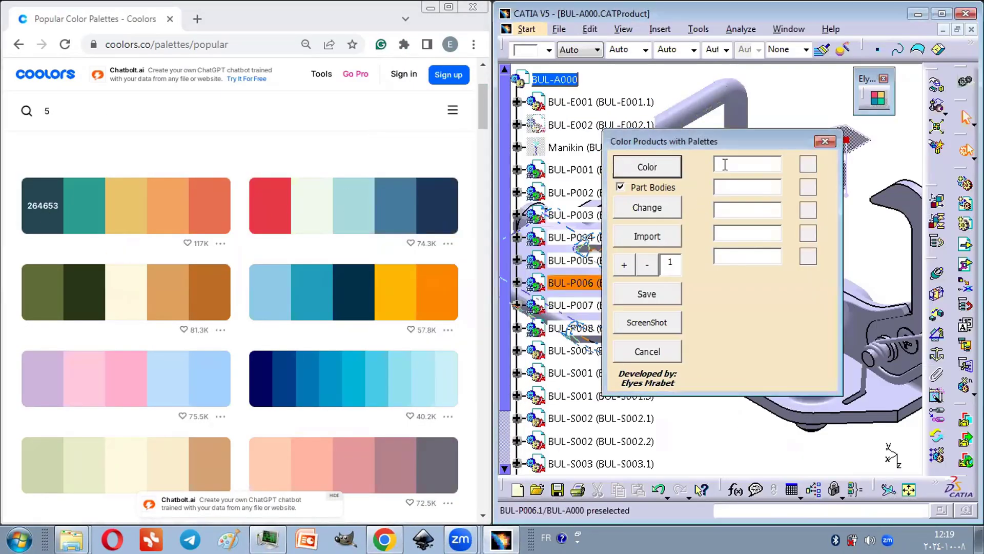
left_click(732, 185)
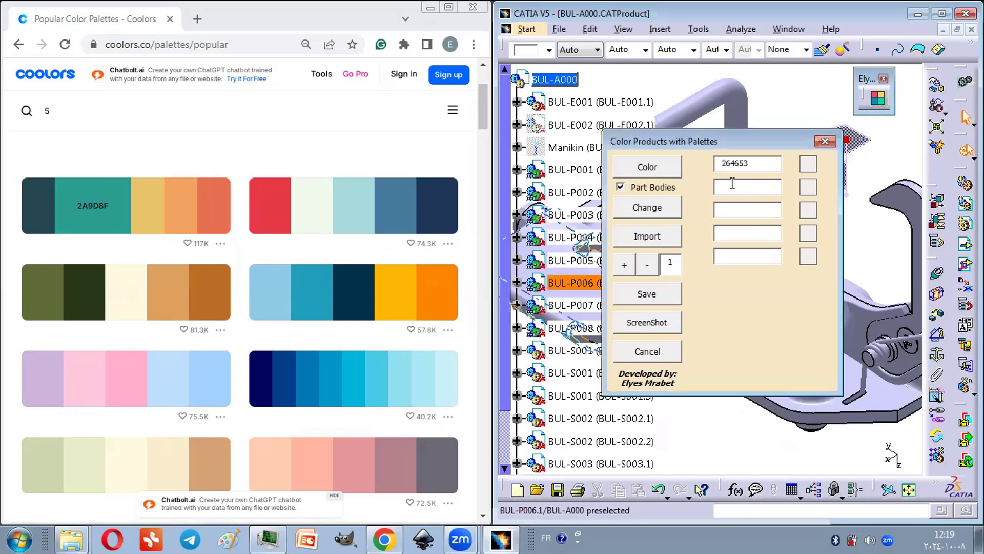
key("ctrl+v")
left_click(161, 227)
left_click(726, 210)
key("ctrl+v")
Enter the palette codes f4a261 and e76f51 as the macro's fourth and fifth colors
left_click(175, 210)
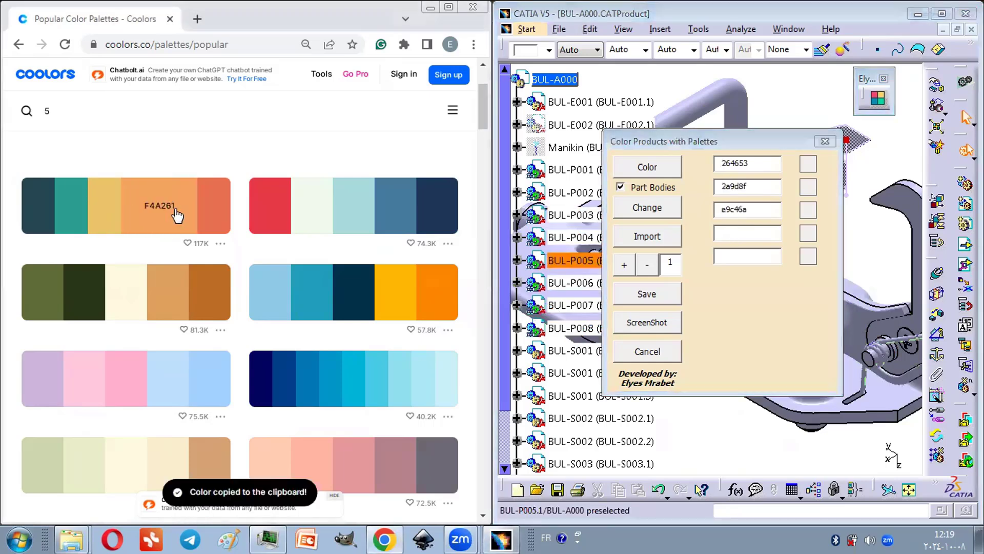
left_click(726, 234)
key("ctrl+v")
left_click(212, 207)
left_click(726, 256)
key("ctrl+v")
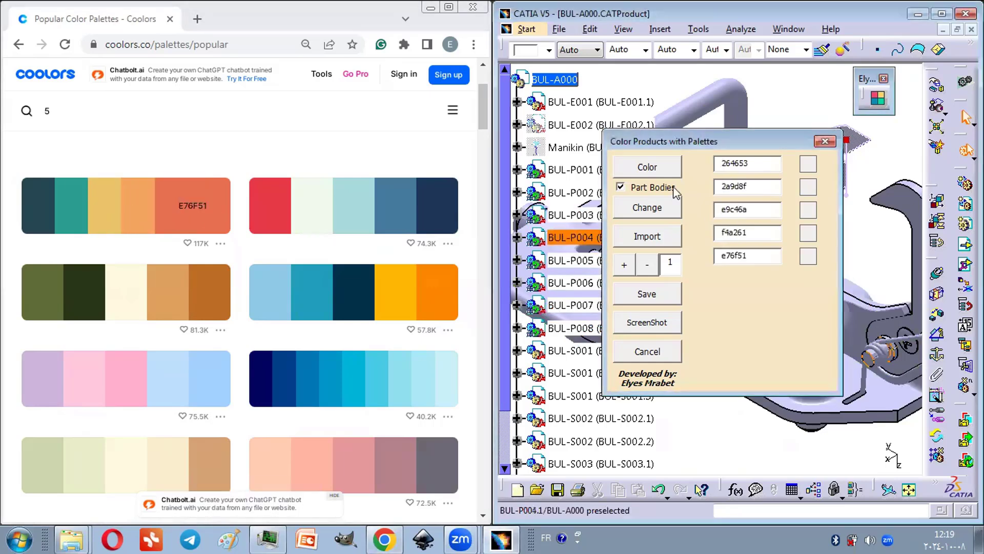
Apply the five-color palette to the hook, part BUL-P003, the lever, the base plate and the U-shaped handle
left_click(647, 167)
left_click(942, 14)
left_click_drag(718, 141, 826, 120)
left_click(641, 324)
left_click(602, 316)
left_click(539, 274)
left_click(511, 231)
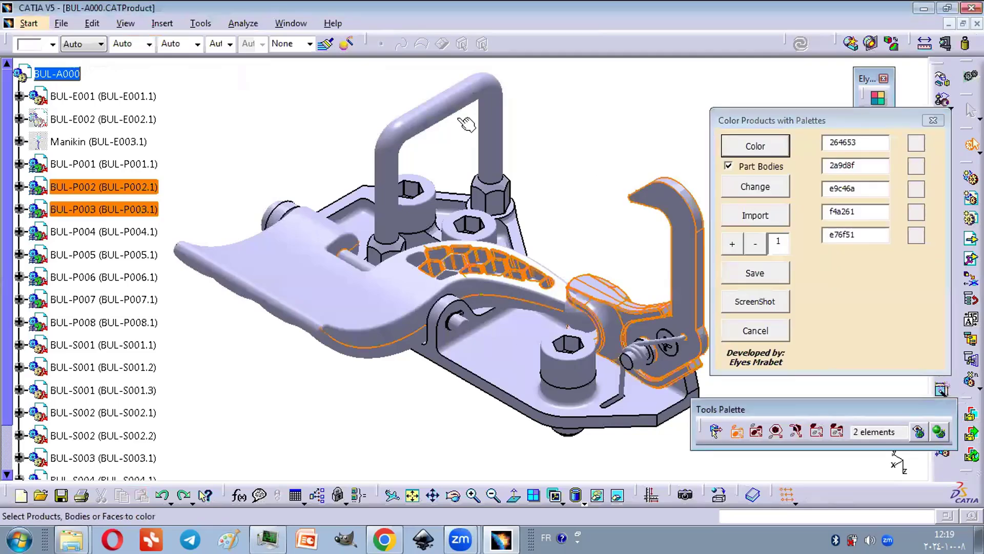
left_click(464, 107)
left_click(939, 432)
Redistribute the palette colors among the colored parts several times with the macro's Change function
left_click(773, 191)
left_click(774, 190)
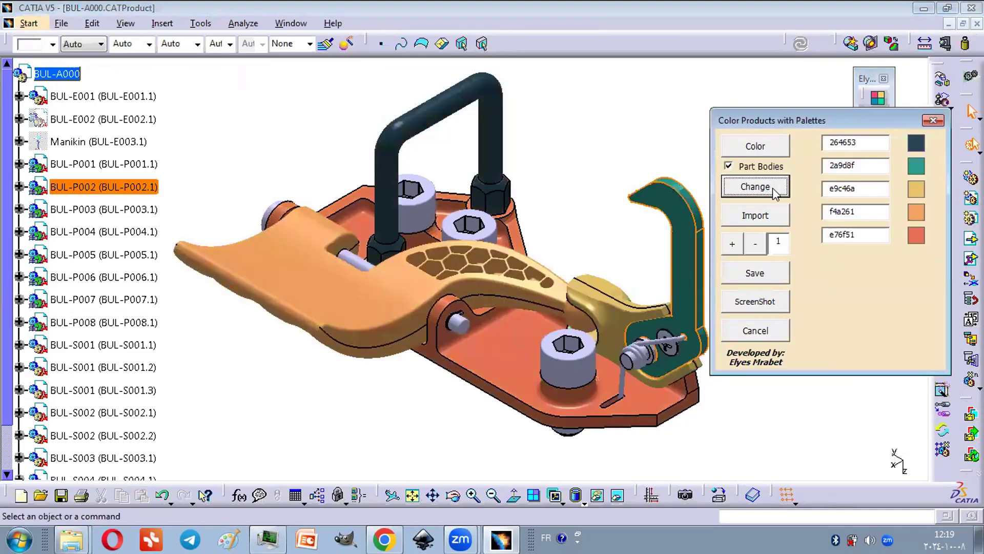
left_click(774, 190)
left_click(774, 189)
left_click(773, 189)
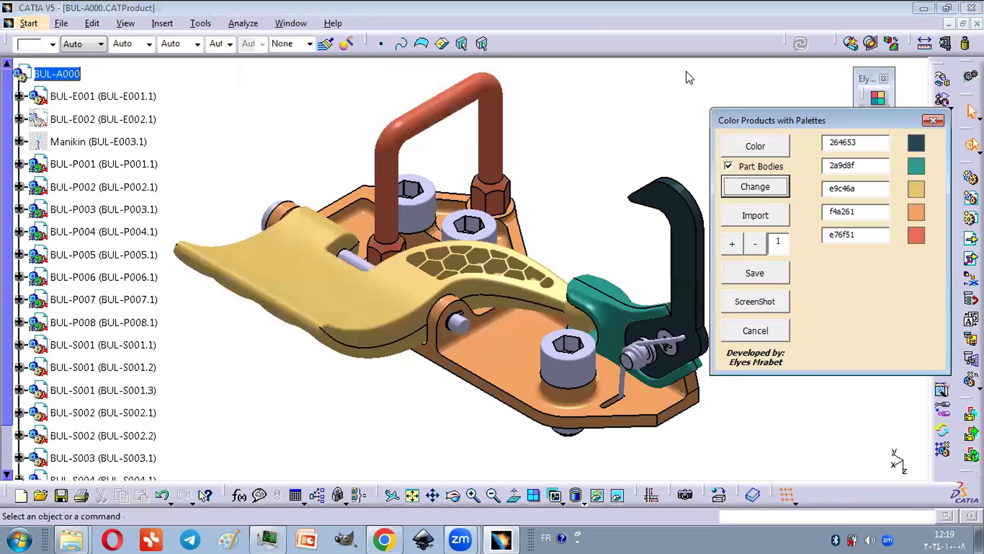
Replace the macro's first color with code 606c38 from the olive-brown Coolors palette
double_click(739, 7)
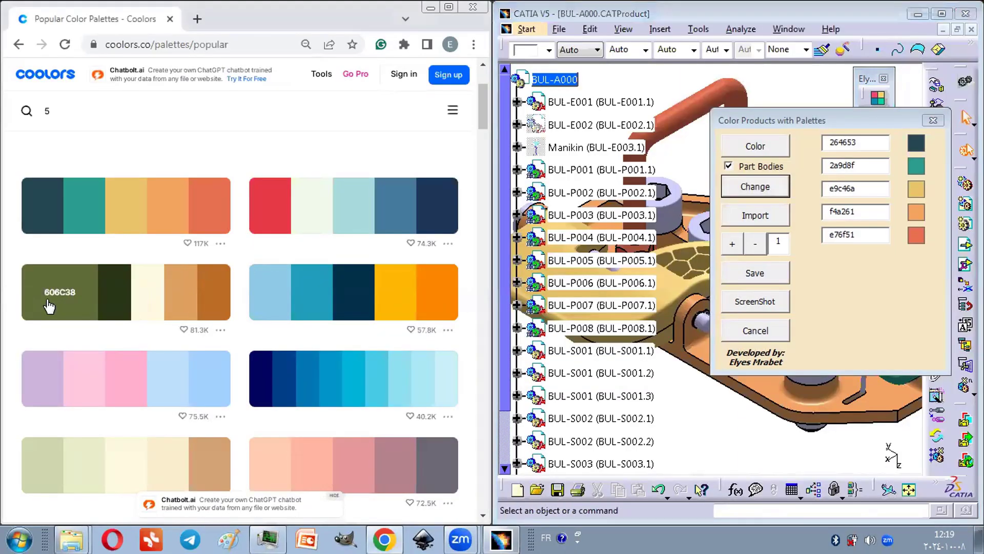
left_click(49, 306)
left_click_drag(861, 143, 814, 143)
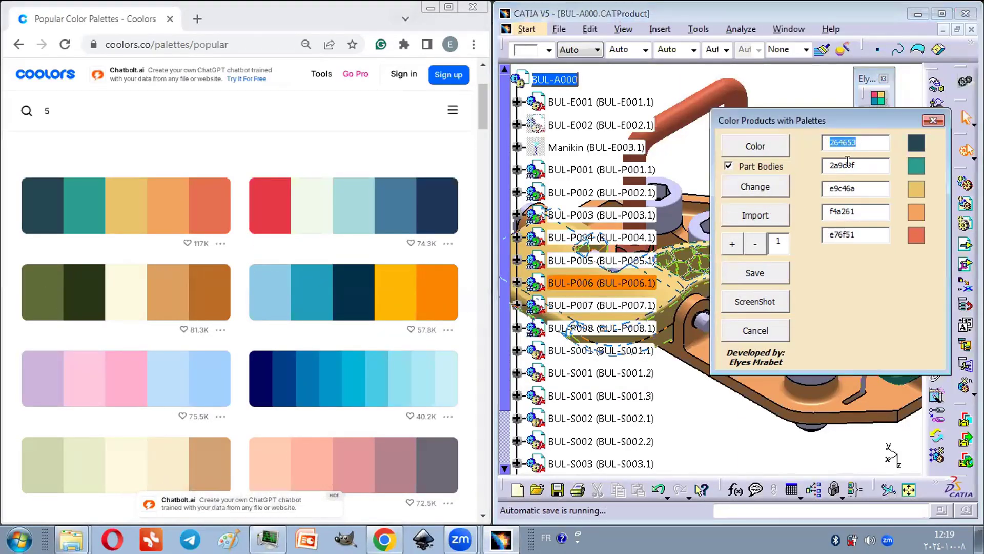
left_click(53, 294)
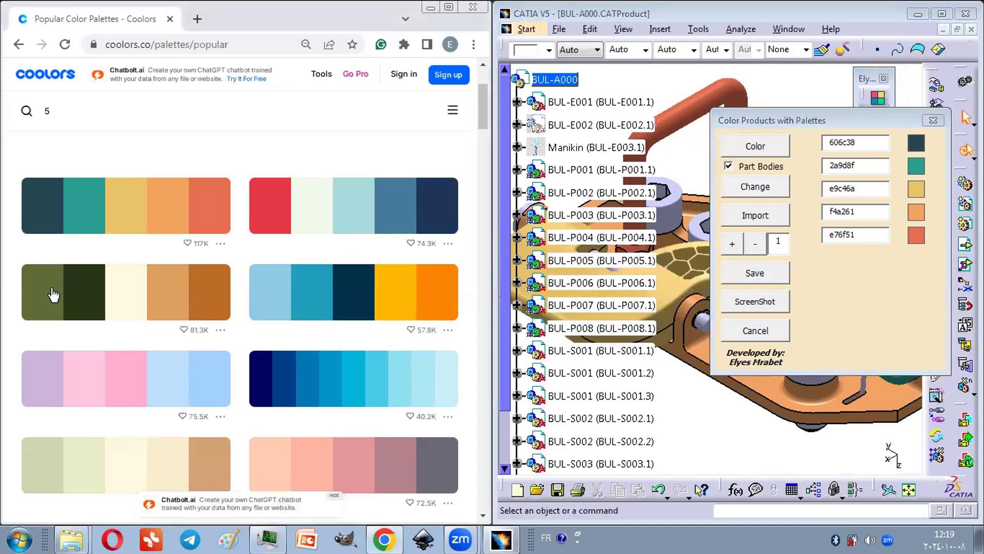
left_click(866, 143)
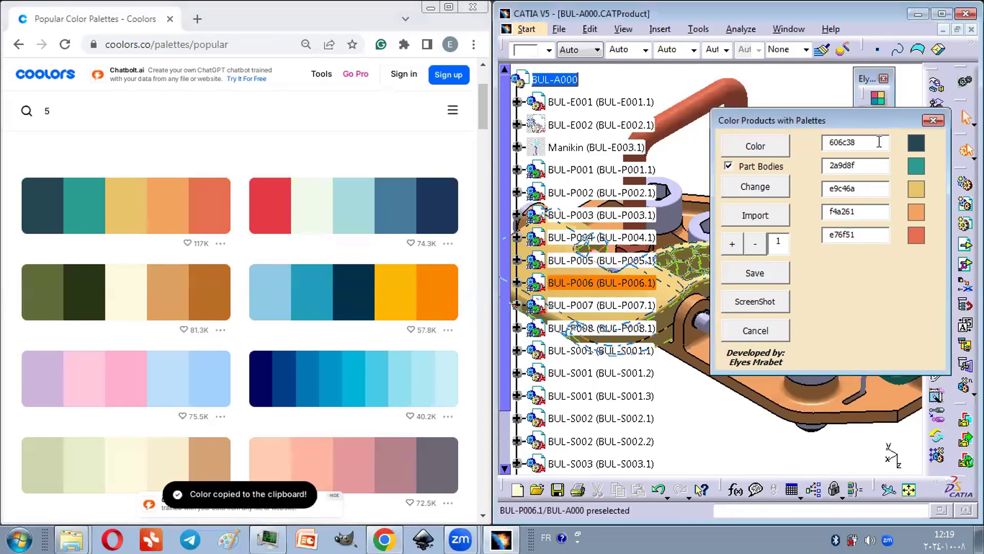
left_click_drag(880, 141, 796, 163)
Set the macro's second color to 283618 and its third color to fefae0 from the same palette
left_click(90, 293)
left_click(863, 163)
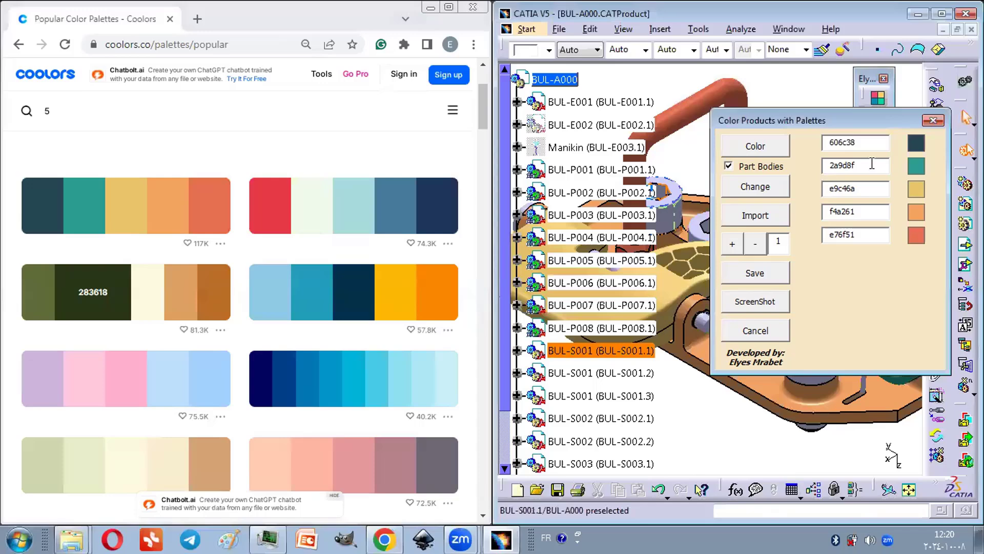
left_click_drag(872, 164, 789, 170)
type("283618")
left_click(124, 302)
left_click_drag(871, 191, 806, 190)
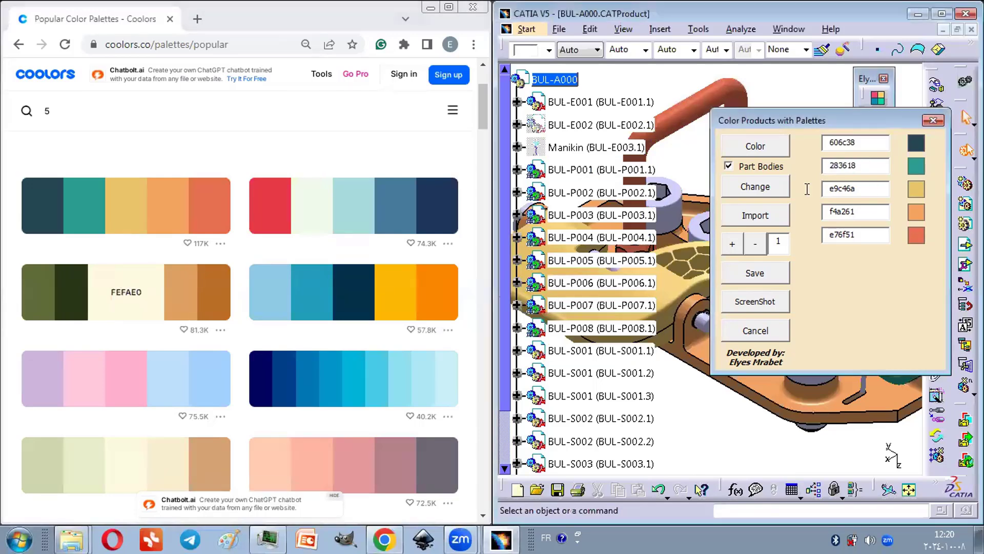
type("fefae0")
Set the macro's fourth color to dda15e and its fifth to bc6c25, and enlarge the CATIA window
left_click(171, 301)
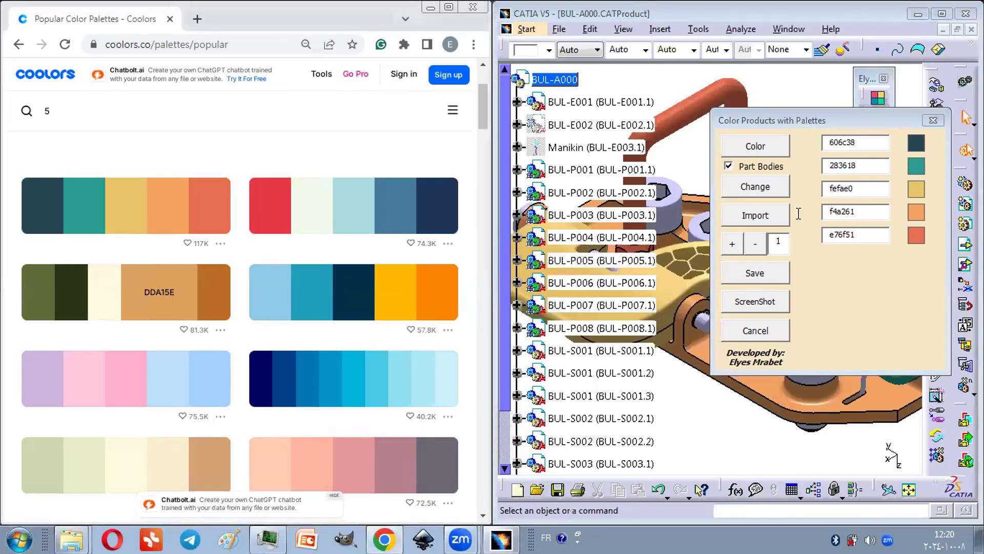
left_click(851, 216)
key("ctrl+a")
type("dda15e")
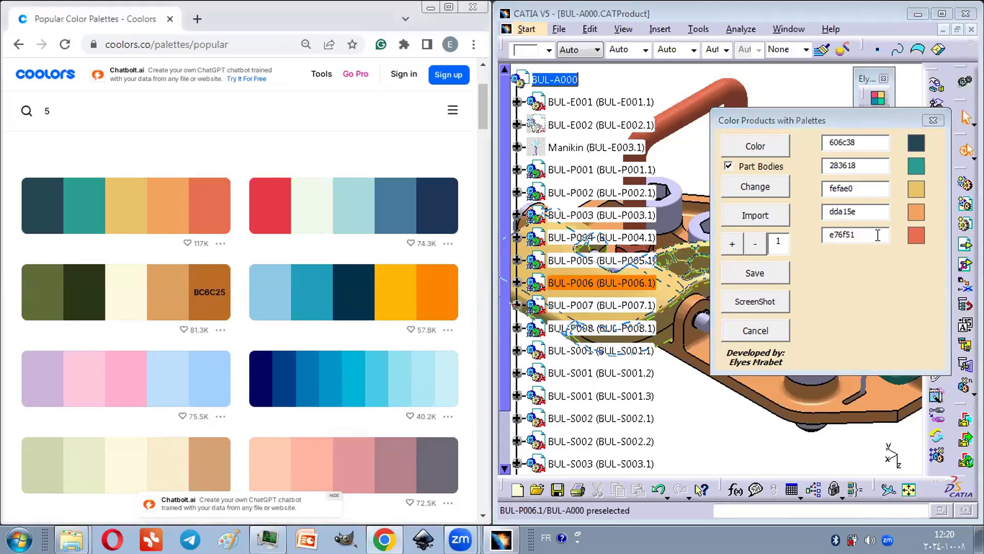
left_click_drag(877, 235, 837, 235)
left_click(940, 14)
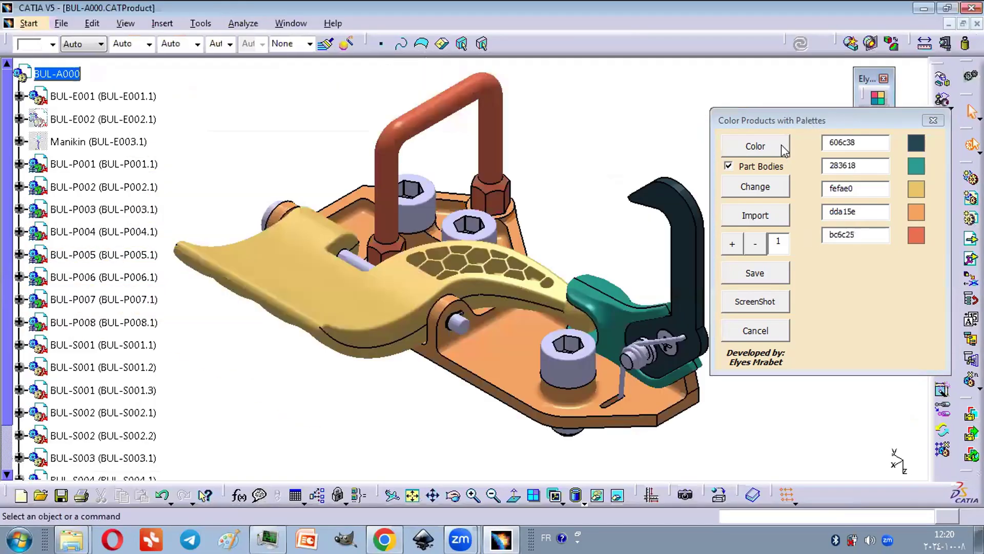
Color the assembly parts with the entered five-color palette and redistribute its colors among them several times
left_click(783, 141)
left_click(789, 181)
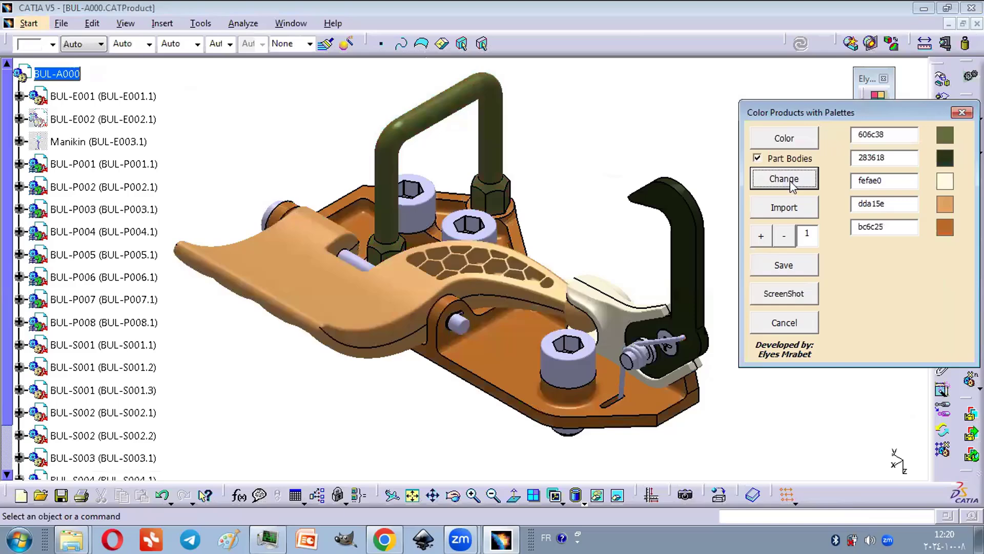
left_click(790, 180)
left_click(790, 181)
left_click(789, 181)
left_click(789, 180)
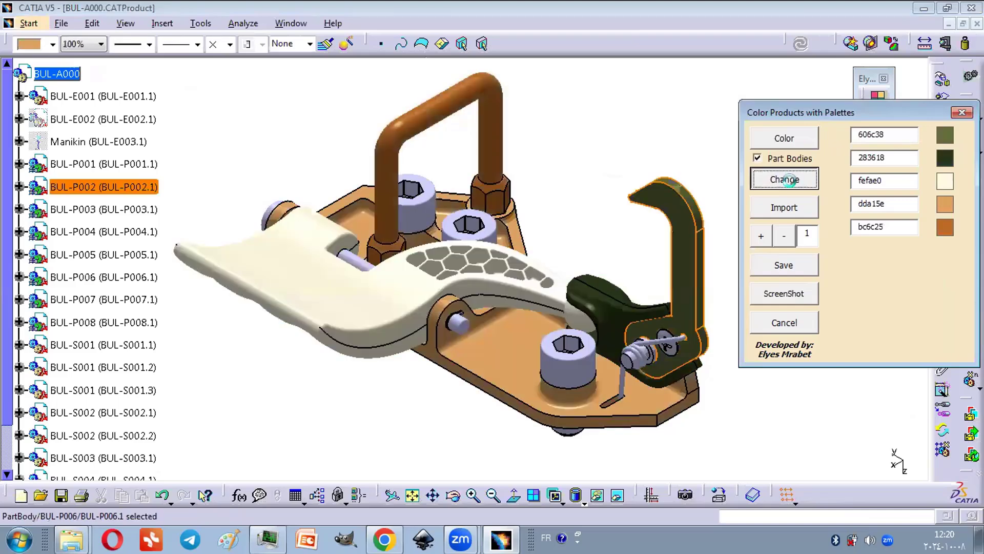
left_click(790, 181)
Save a screenshot of the colored assembly with the macro and preview image BUL-A000_1 in the ScreenShots folder
left_click(786, 295)
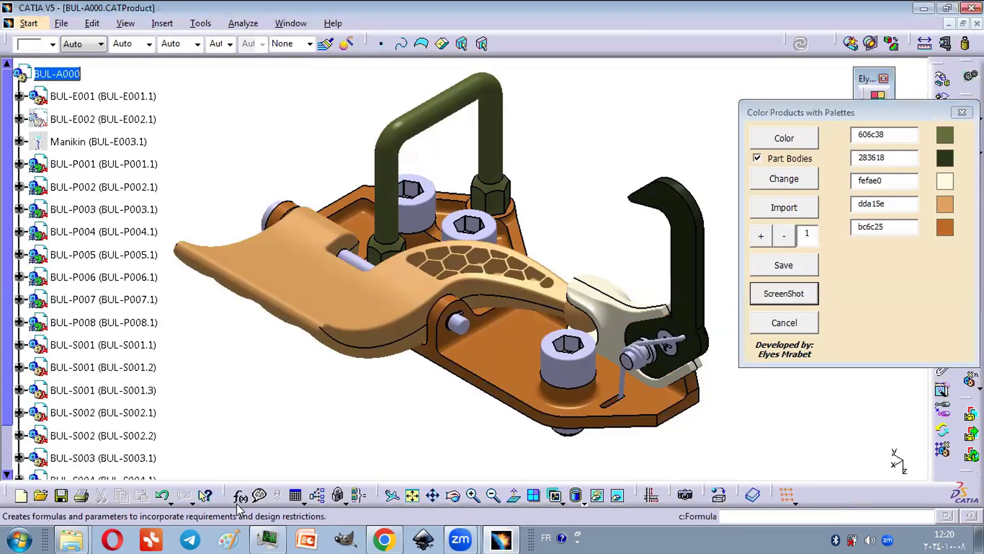
left_click(81, 534)
left_click(67, 479)
double_click(209, 97)
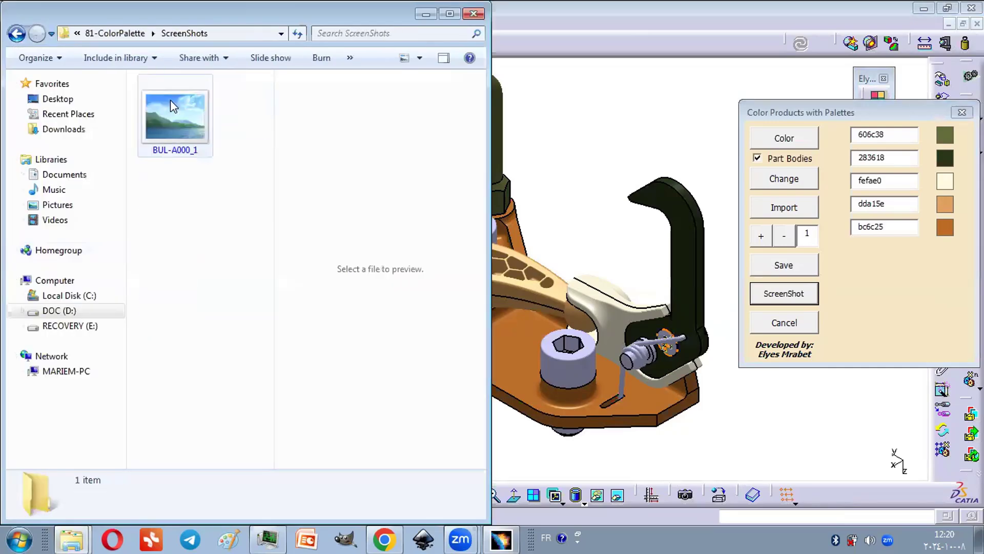
left_click(175, 123)
Switch back to CATIA, redistribute the palette colors once more and save another screenshot
left_click(544, 26)
left_click(789, 180)
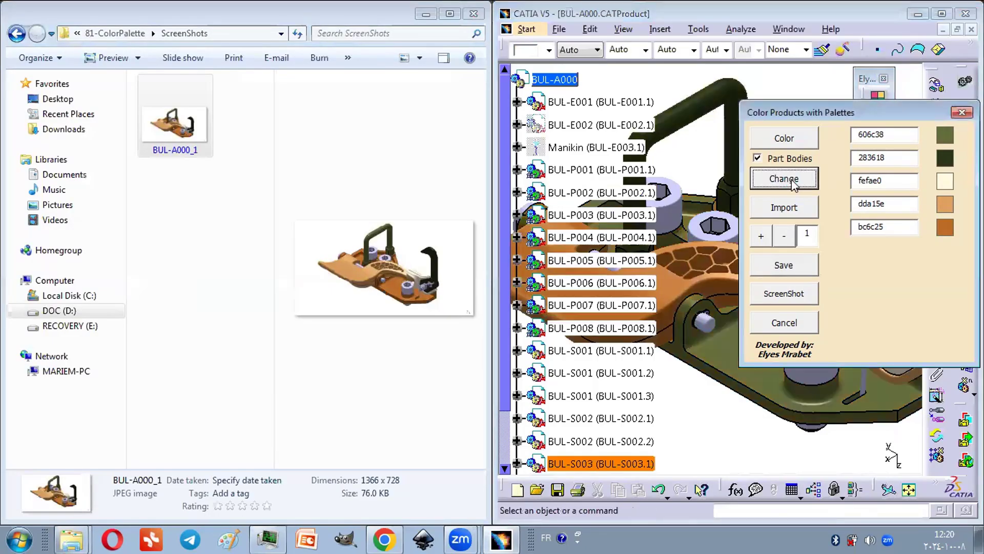
left_click(786, 295)
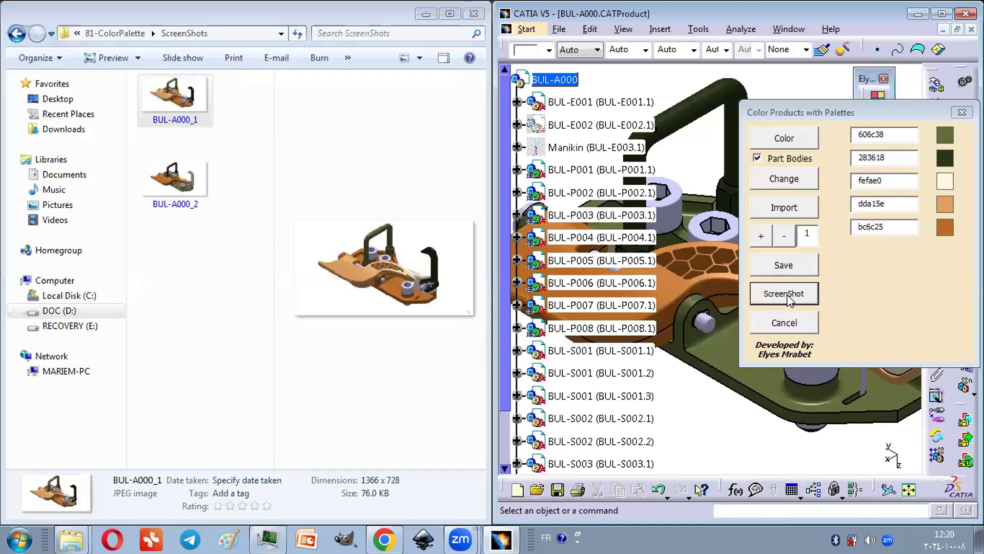
Preview the ColorPalette workbook in its folder, save the macro's current five colors to it and inspect the new palette row
left_click(71, 539)
left_click(72, 510)
left_click(177, 98)
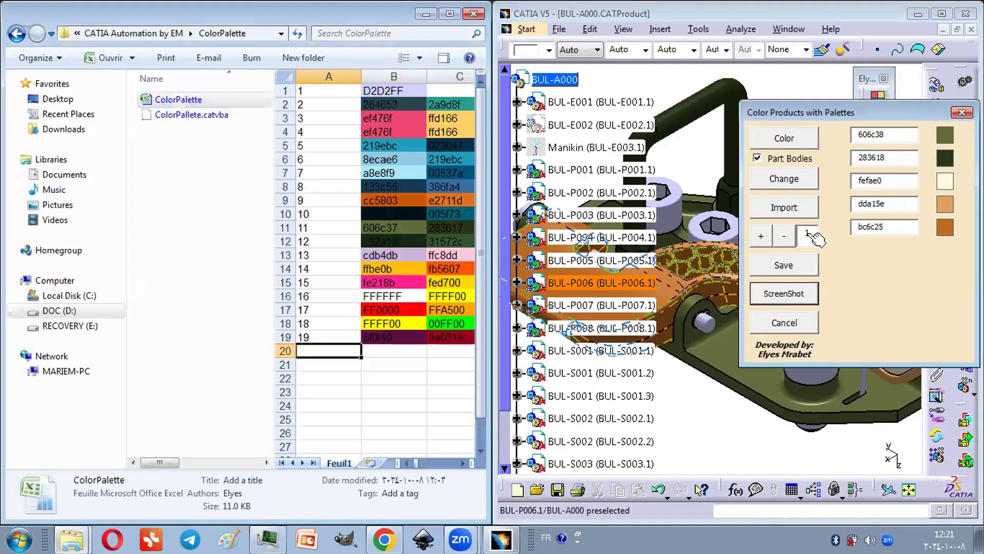
left_click(781, 267)
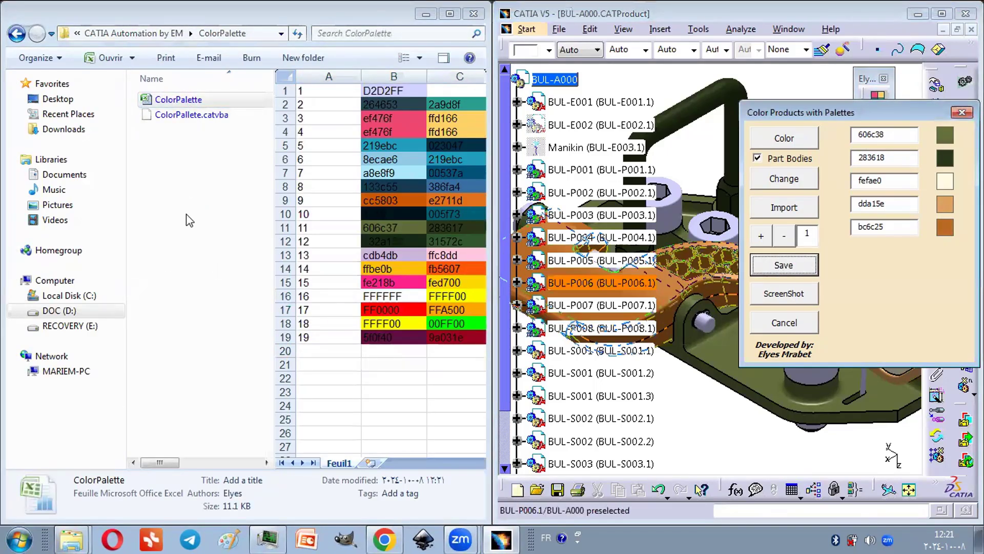
left_click(449, 15)
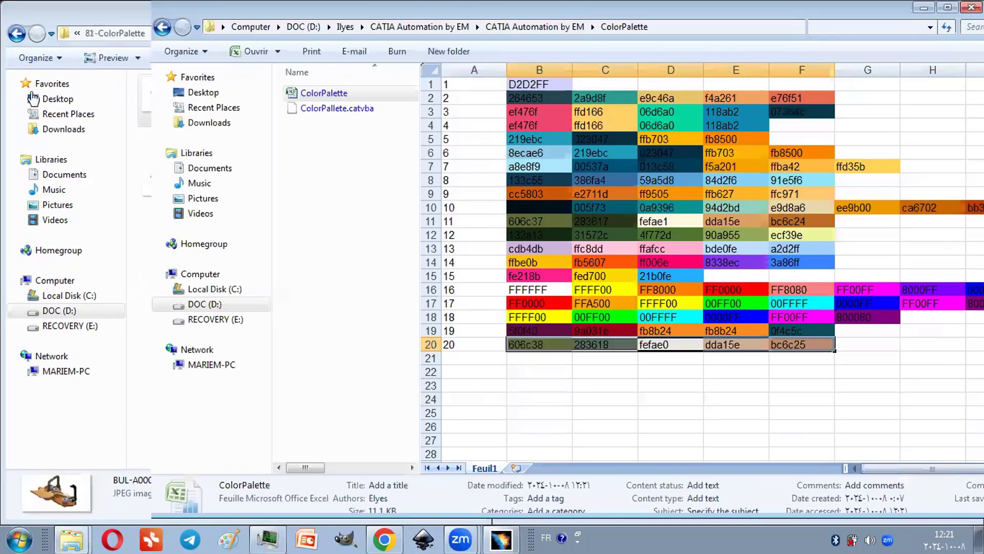
left_click(942, 7)
Enlarge the CATIA window, color the assembly with the macro's palette 2 and save a screenshot
left_click(943, 15)
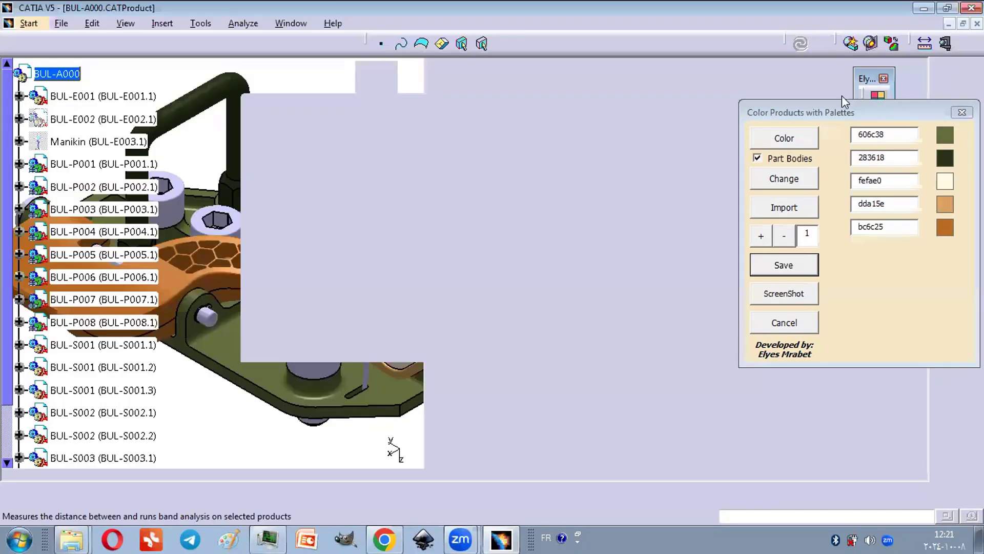
left_click(761, 236)
left_click(784, 138)
left_click(784, 293)
Color the assembly with palette 3, redistributing its colors among the parts, and save a screenshot
left_click(753, 234)
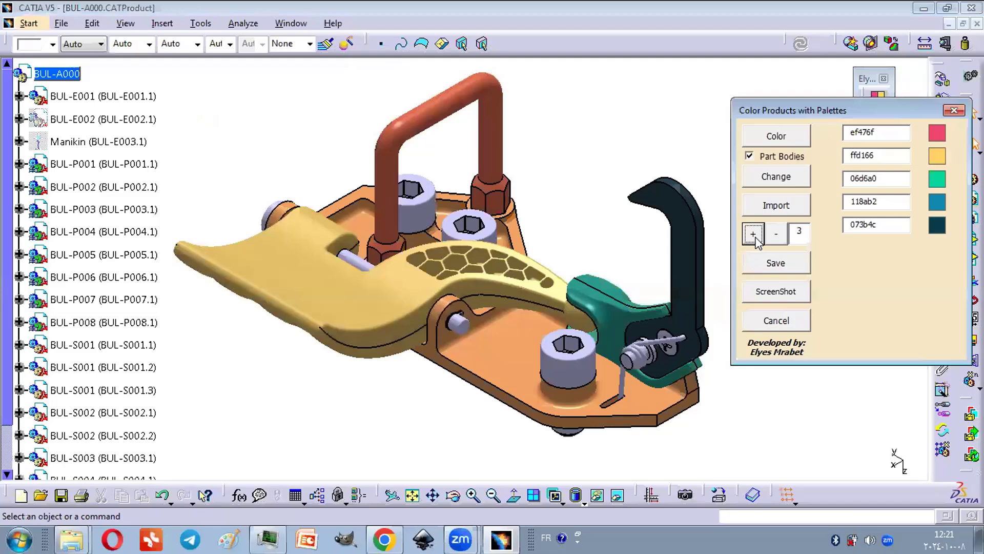
left_click(784, 140)
left_click(787, 178)
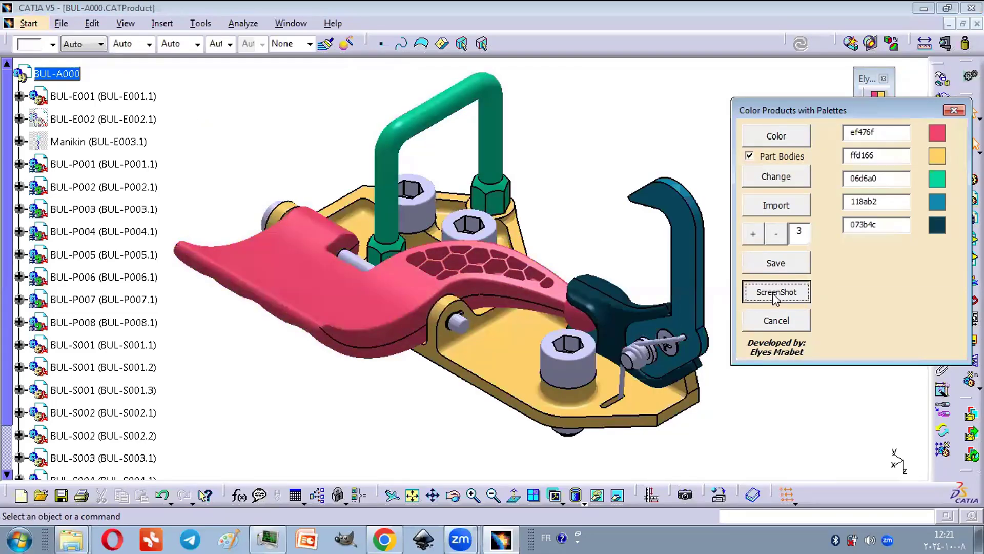
Advance the macro to palette 14, color the assembly with it and save a screenshot
left_click(754, 234)
left_click(754, 234)
left_click(754, 234)
left_click(754, 235)
left_click(755, 235)
left_click(755, 235)
left_click(755, 235)
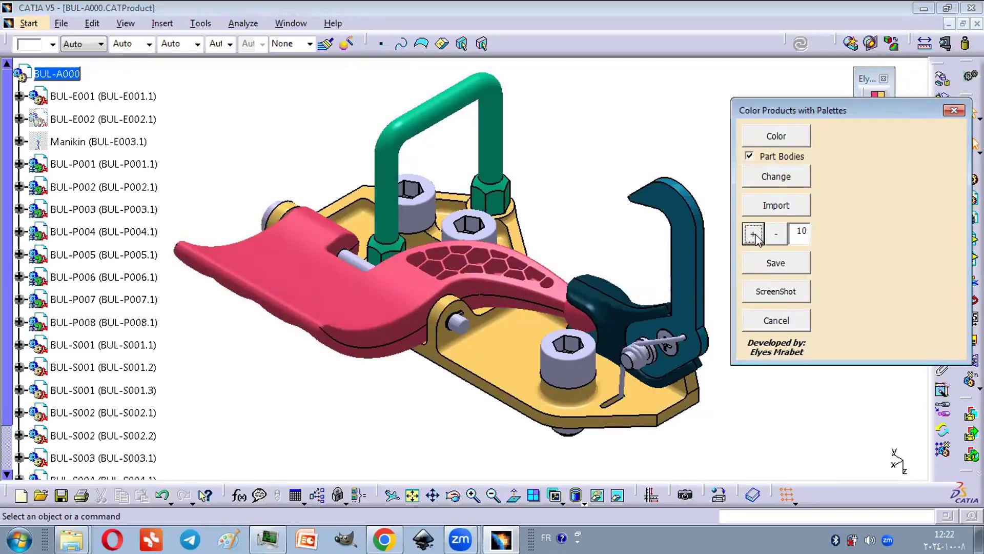
left_click(753, 234)
left_click(776, 135)
left_click(776, 291)
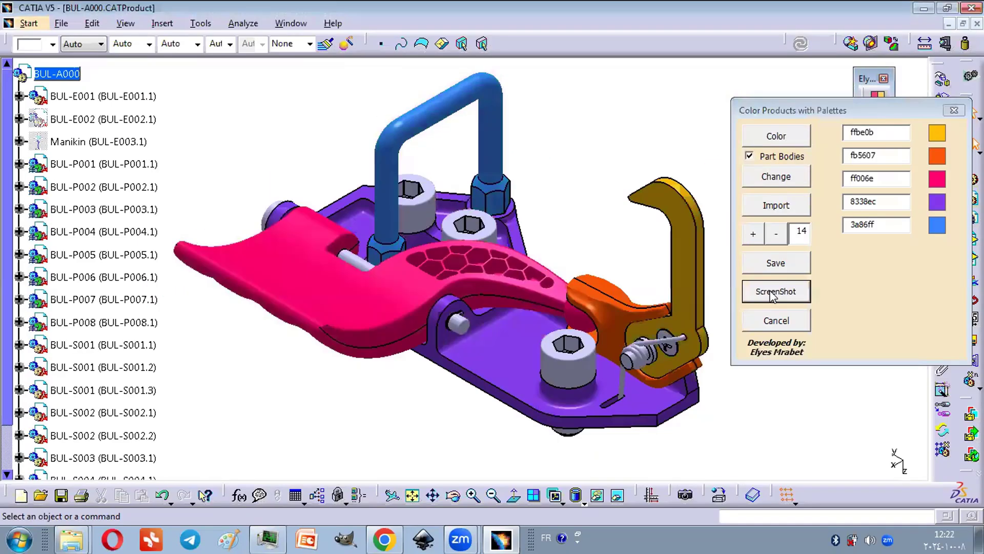
Browse the saved assembly images in the ScreenShots folder through BUL-A000_5 to compare the color variants
mouse_move(71, 539)
left_click(83, 484)
key("Down")
key("Down")
key("Down")
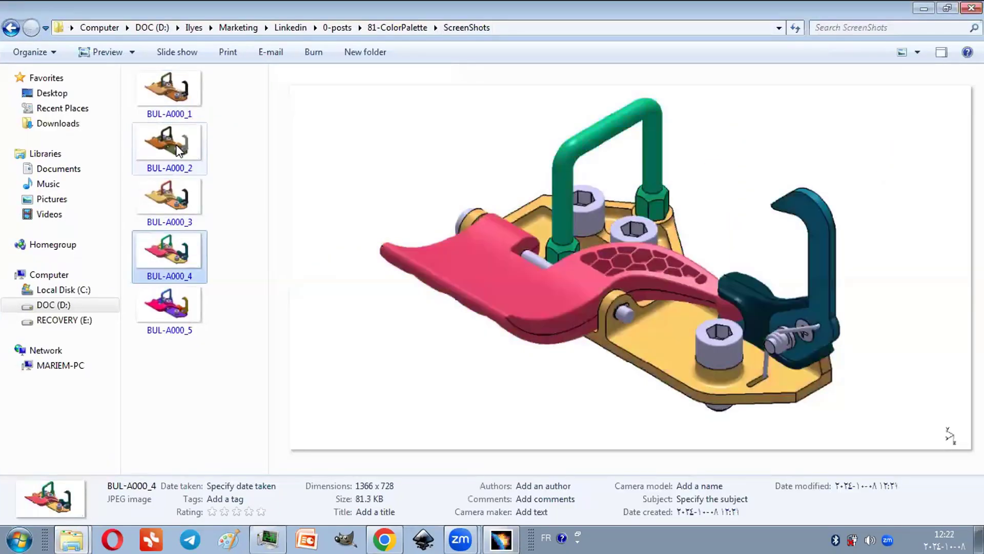
left_click(948, 9)
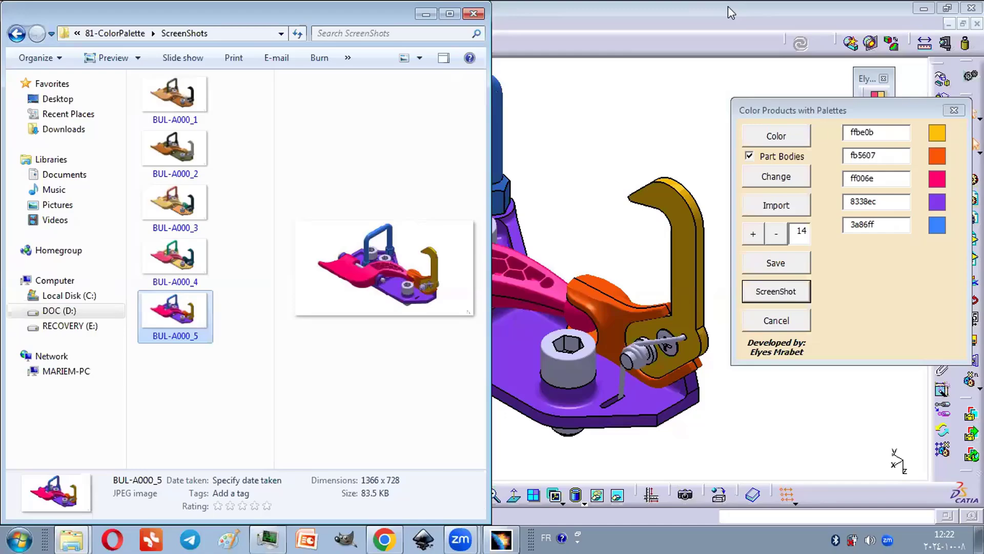
Switch back to CATIA and cancel the color macro to discard the palette coloring
left_click(729, 6)
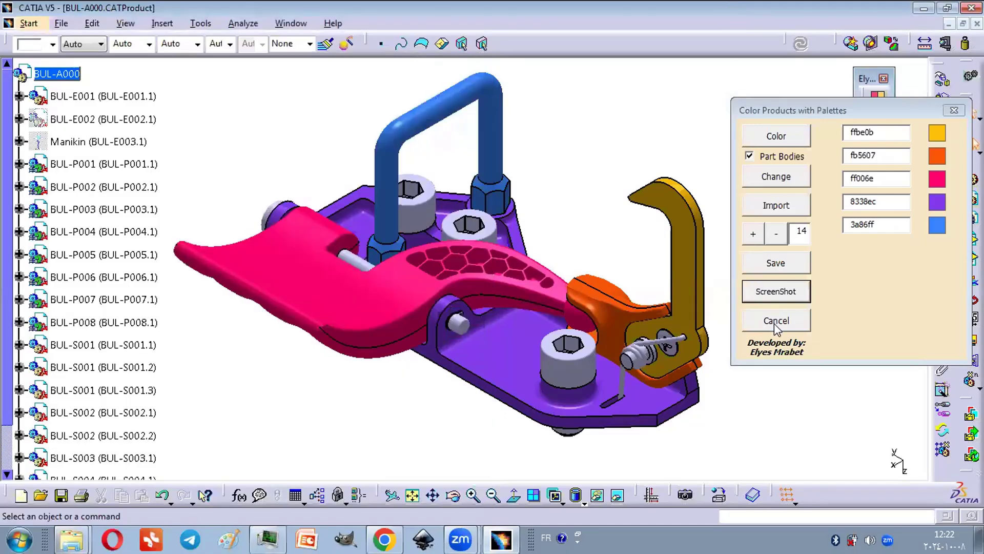
left_click(775, 324)
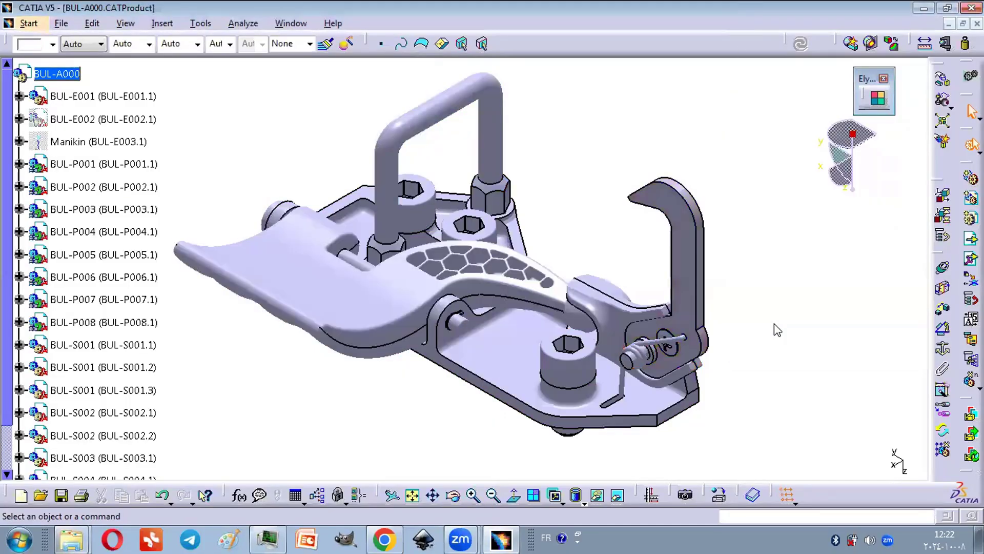